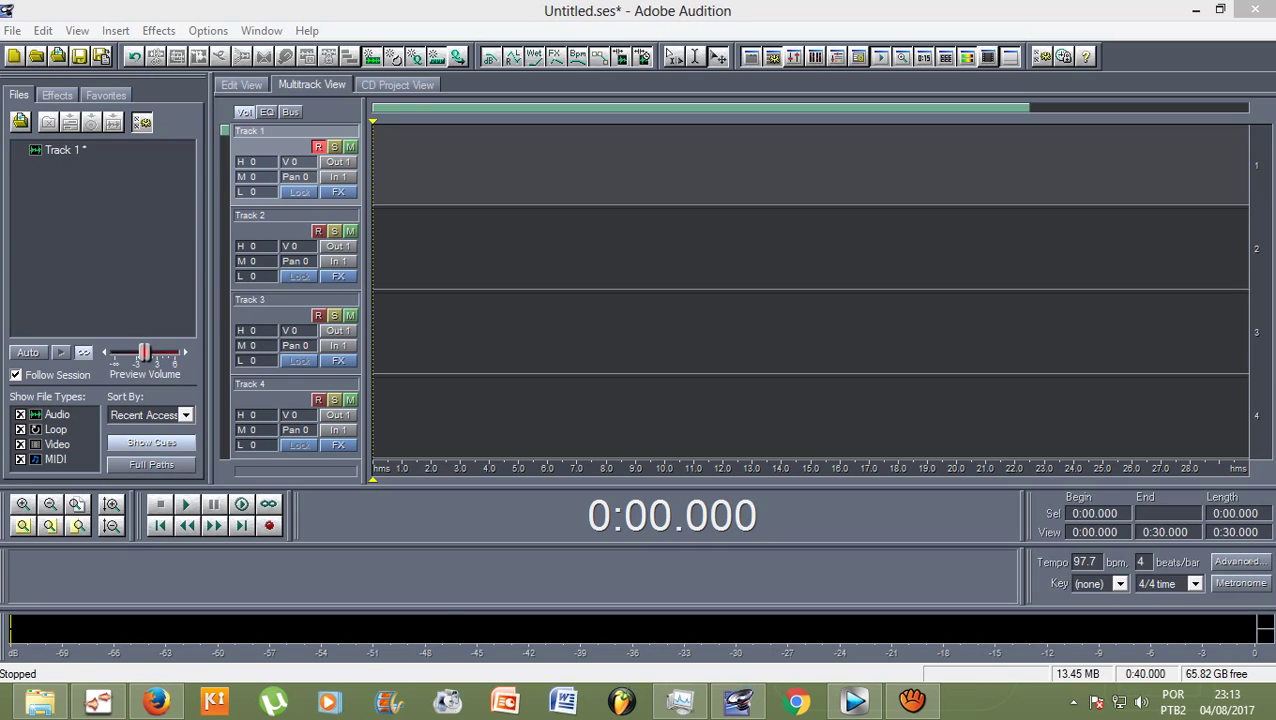
# Step: Record a clip of about 16 seconds on Track 1 and play it back
pyautogui.click(269, 525)
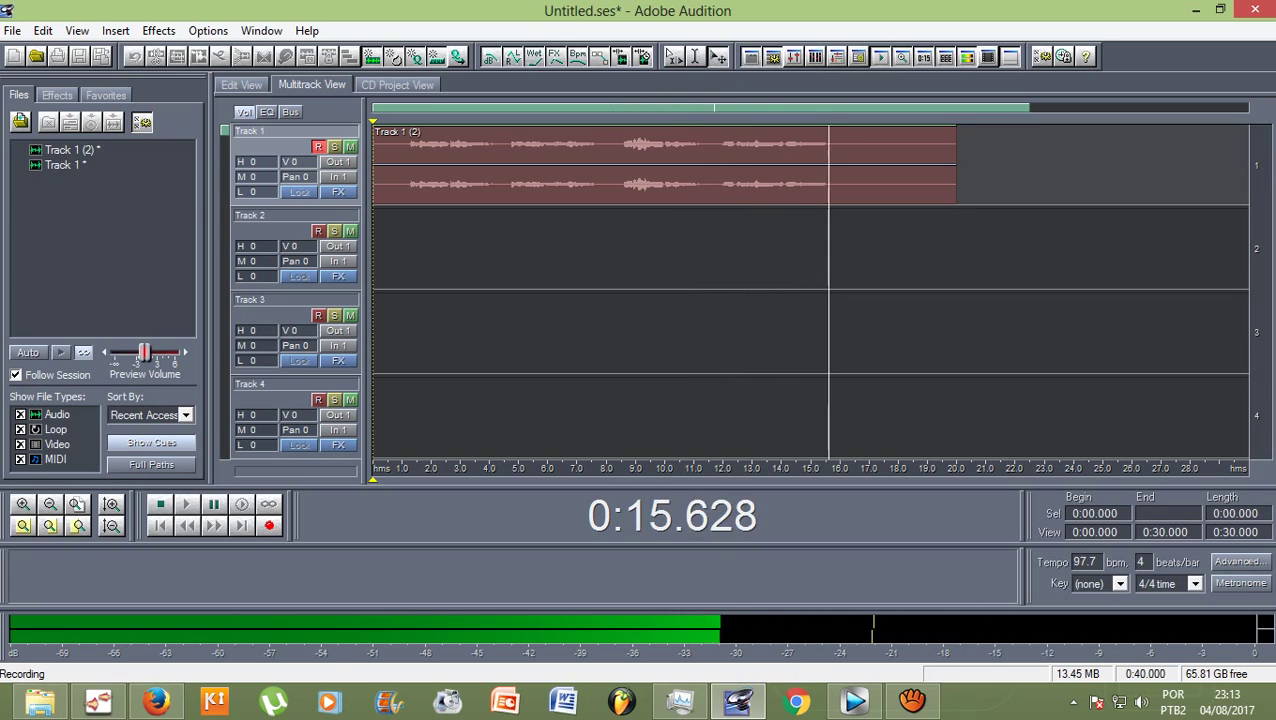
pyautogui.press('space')
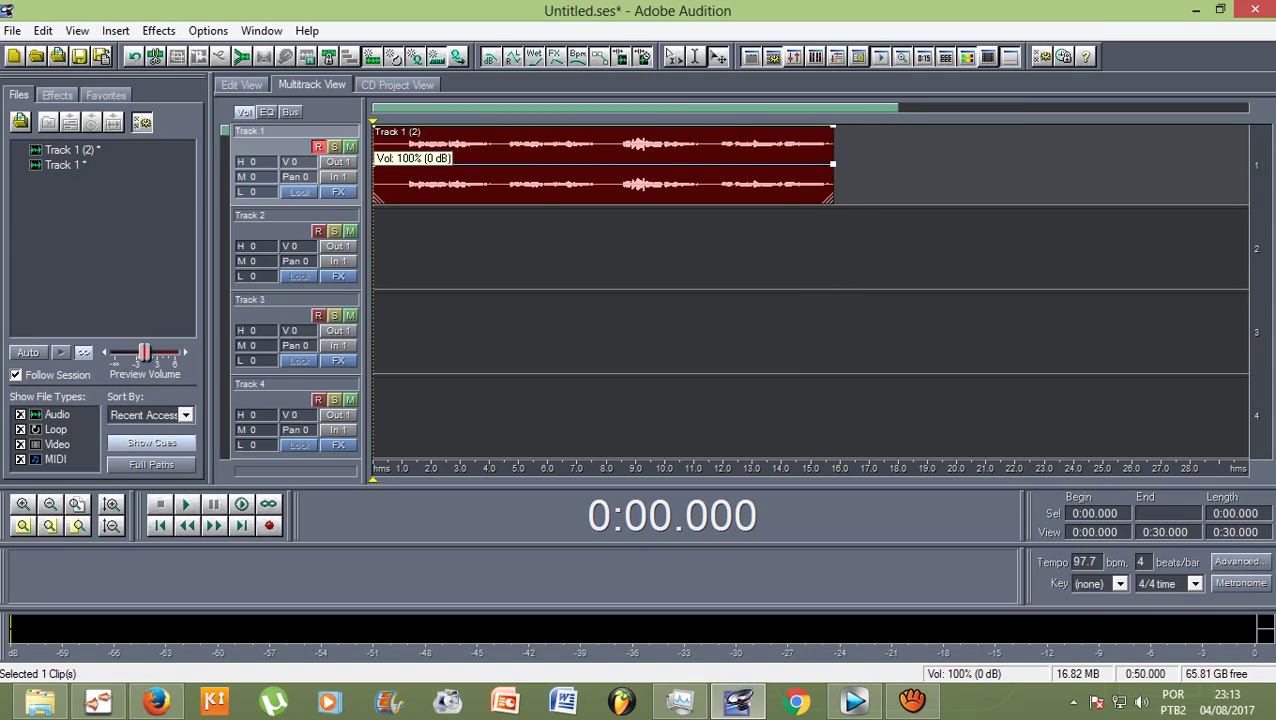
pyautogui.press('space')
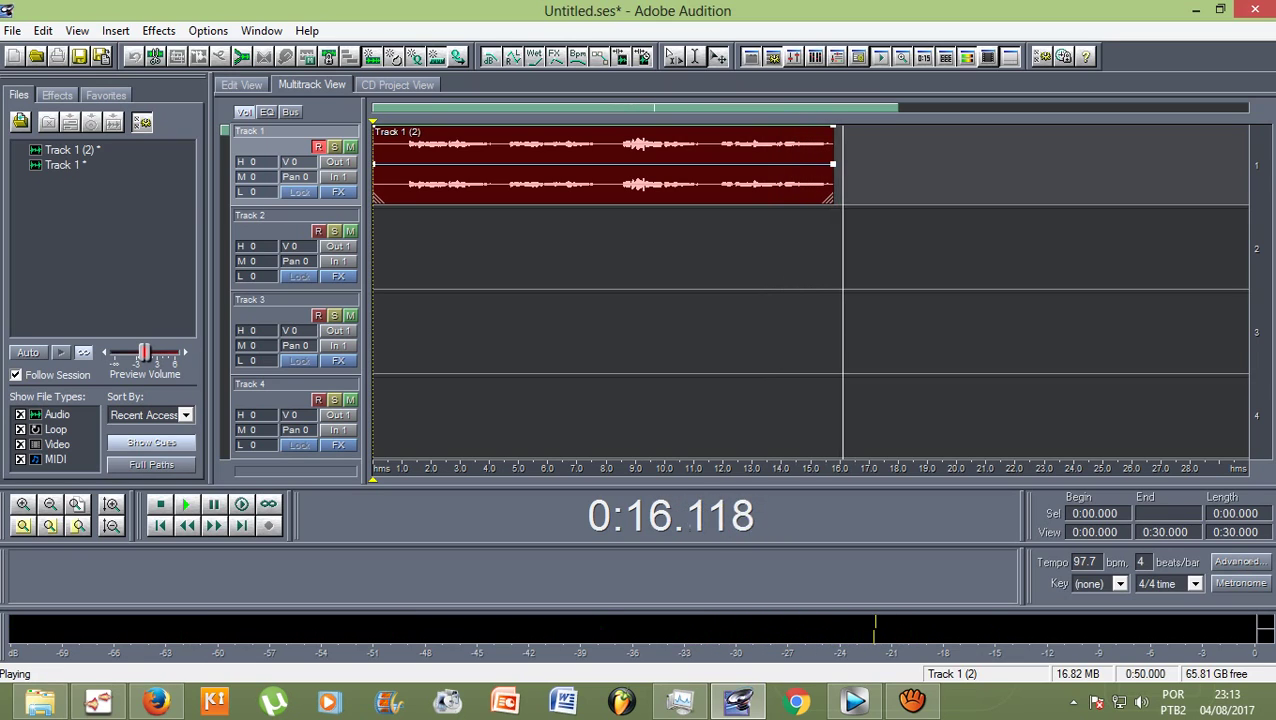
pyautogui.scroll(1, 290, 215)
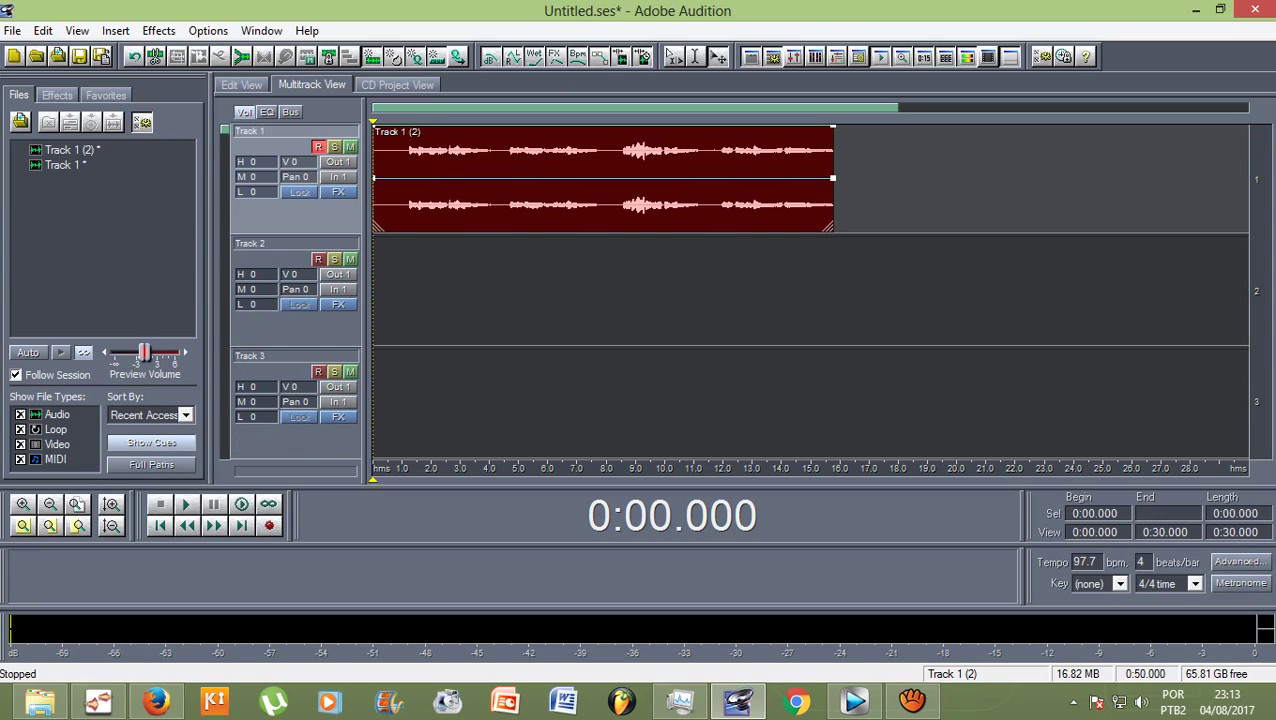
# Step: Open the Track 1 (2) recording in Edit View and select its audio from 0:01.209 to 0:16.185
pyautogui.press('F12')
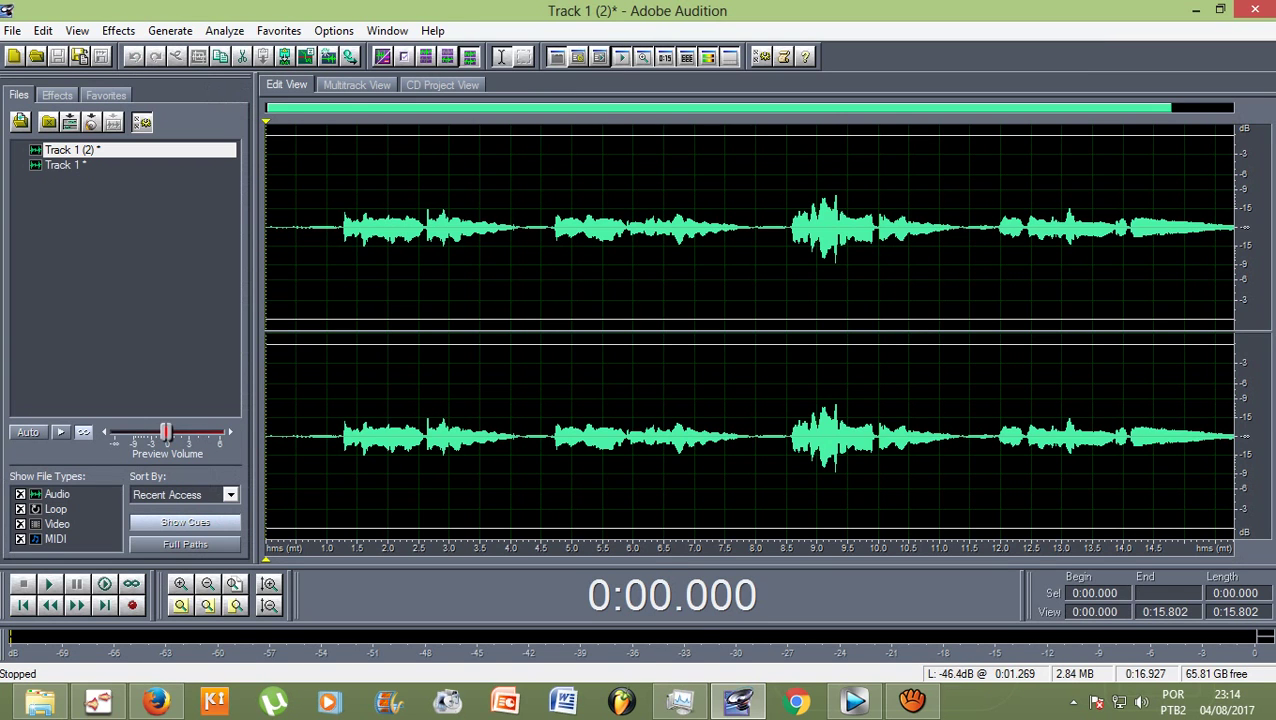
pyautogui.moveTo(340, 230); pyautogui.dragTo(1191, 230)
pyautogui.scroll(-1, 640, 230)
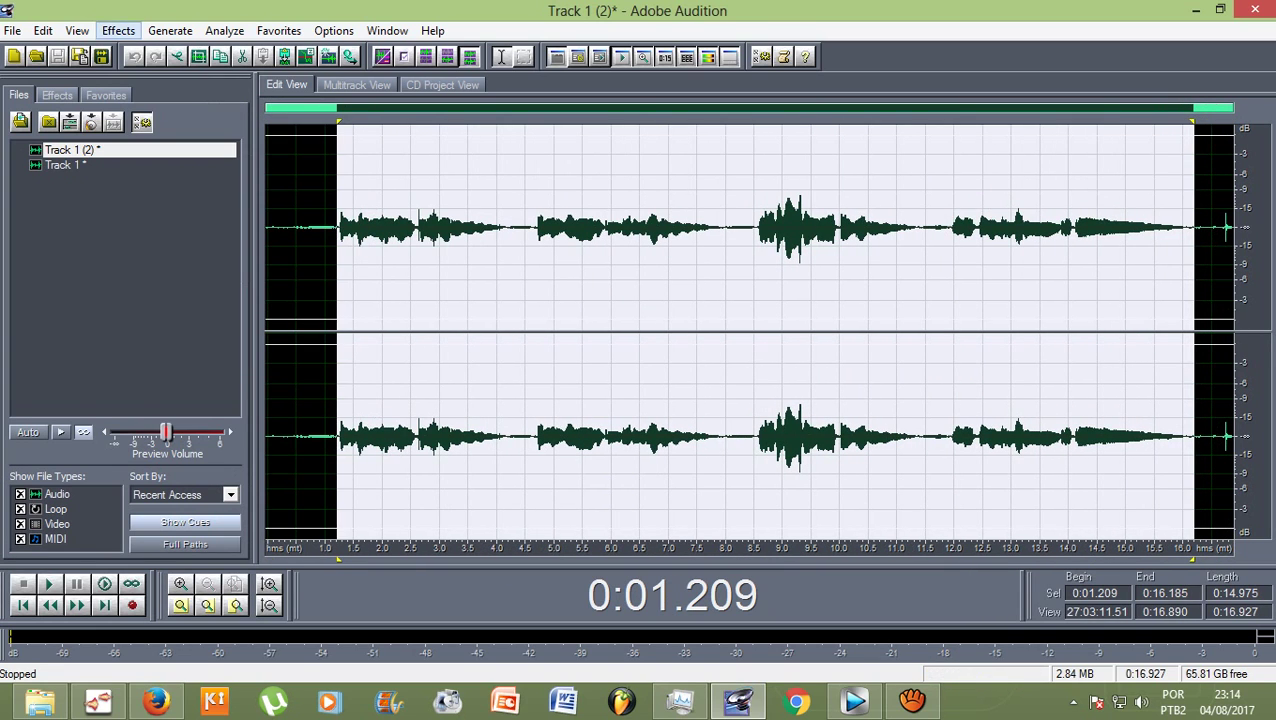
# Step: Preview the QuickVerb effect with the Outdoor Venue preset on the selection and apply it
pyautogui.click(118, 30)
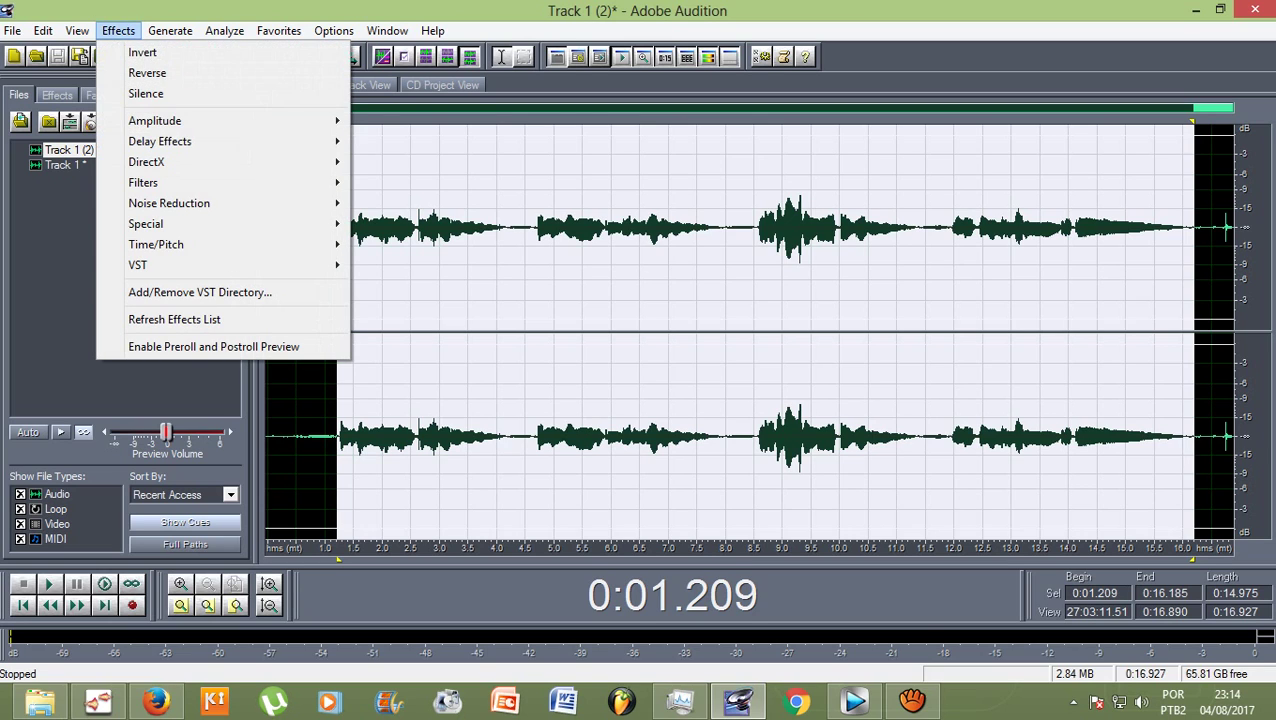
pyautogui.moveTo(160, 141)
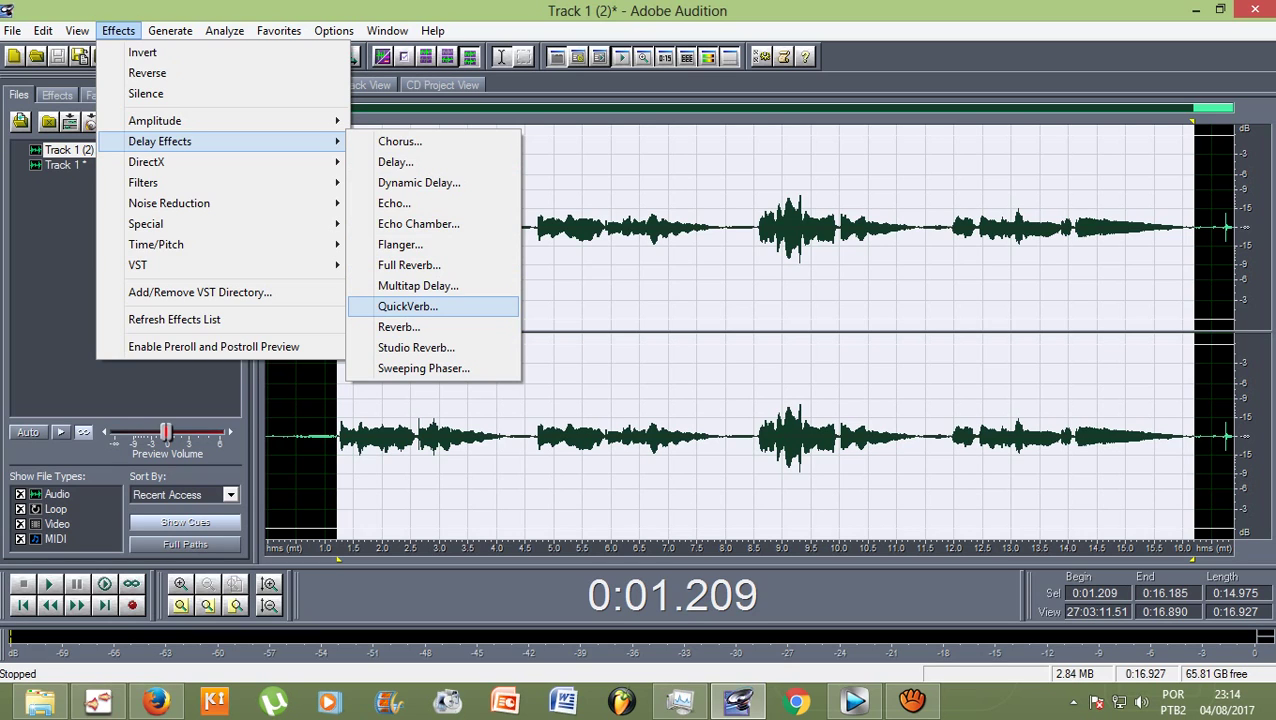
pyautogui.click(407, 306)
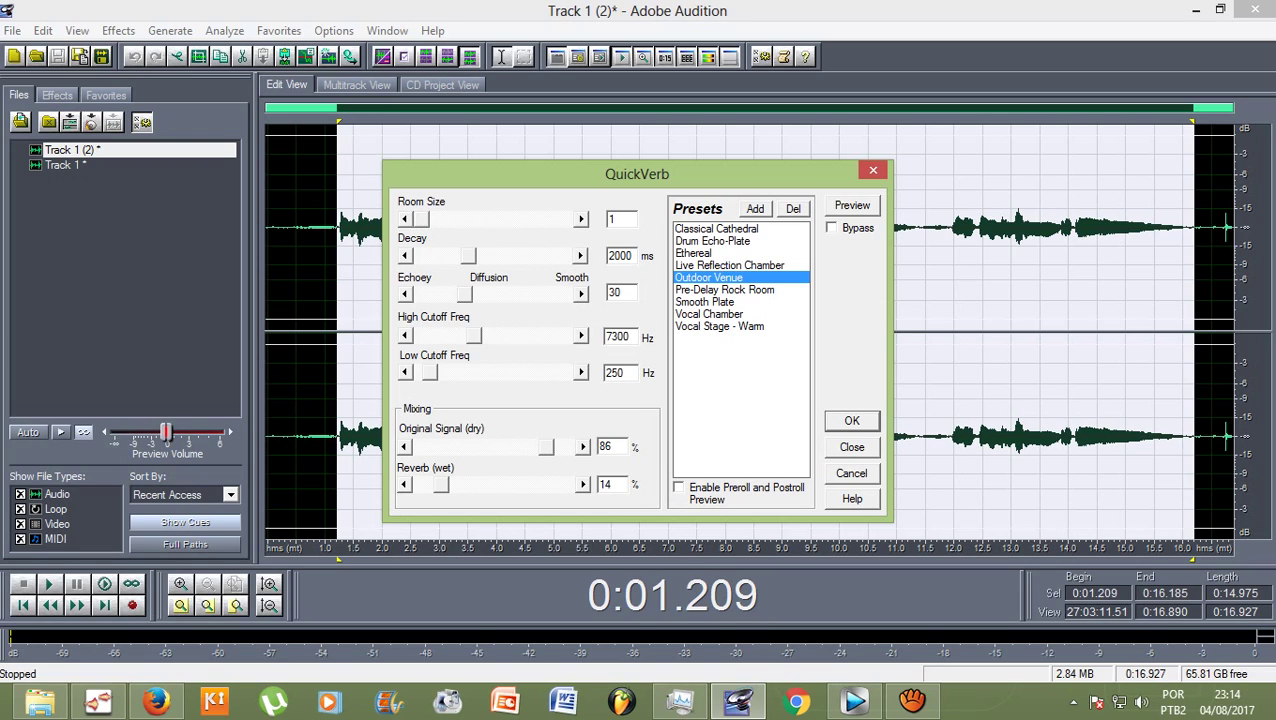
pyautogui.hotkey('alt', 'p')
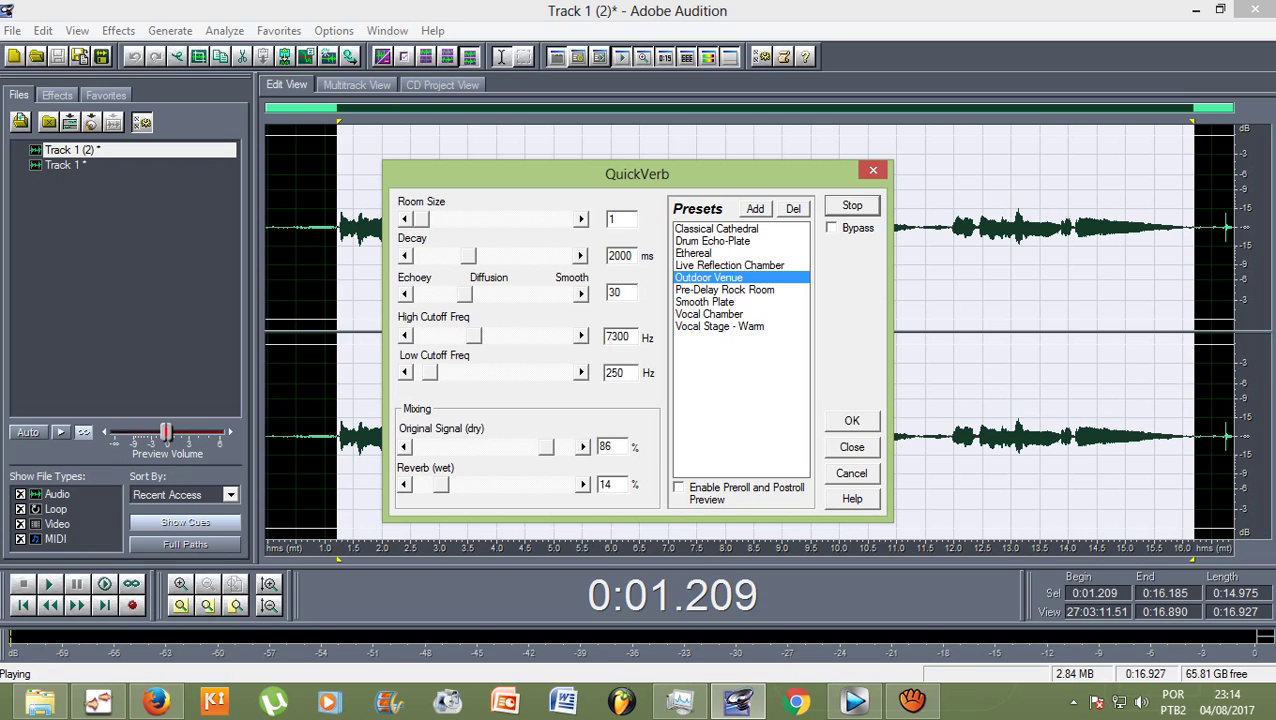
pyautogui.press('Return')
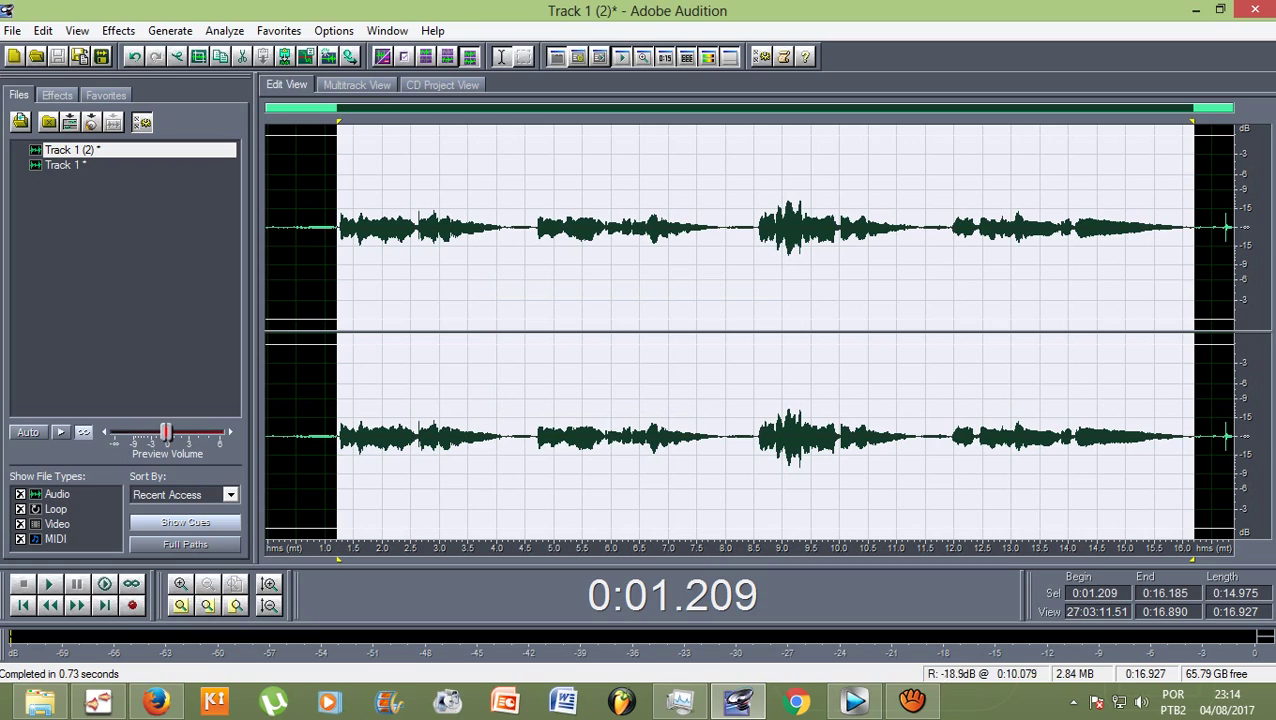
# Step: Play the processed recording from 0:00.864 and undo the QuickVerb effect
pyautogui.click(318, 229)
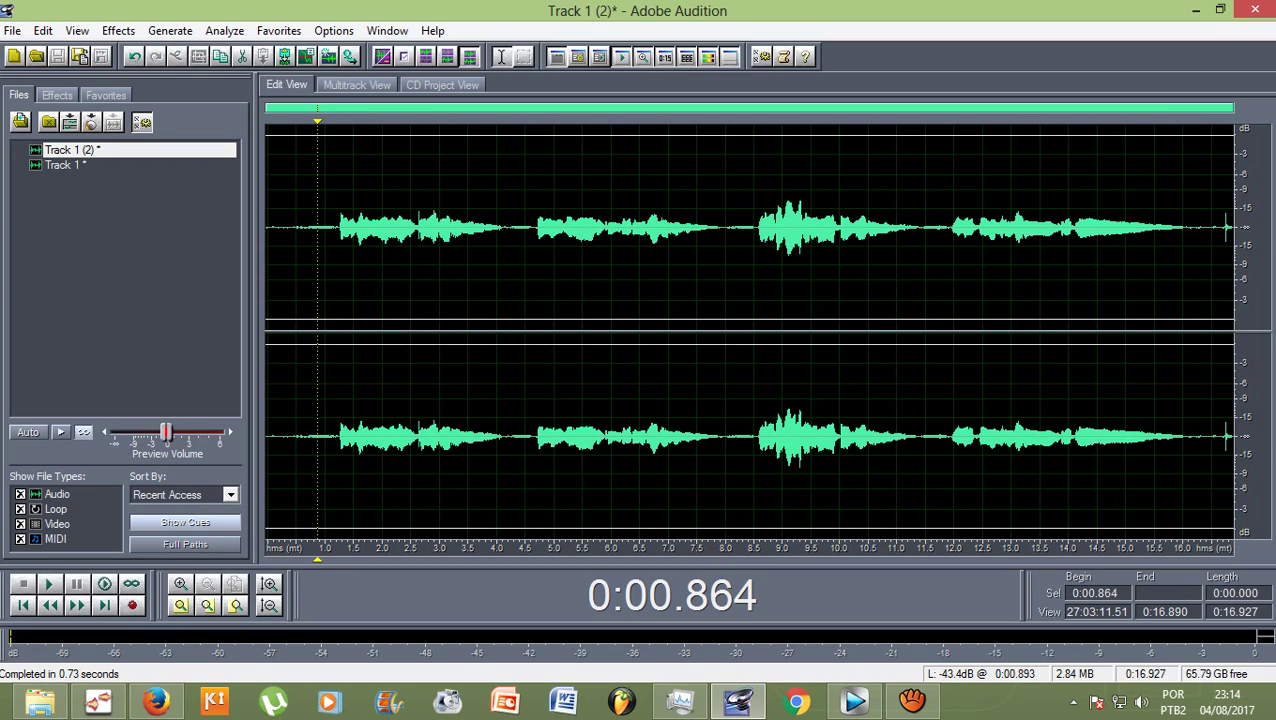
pyautogui.press('space')
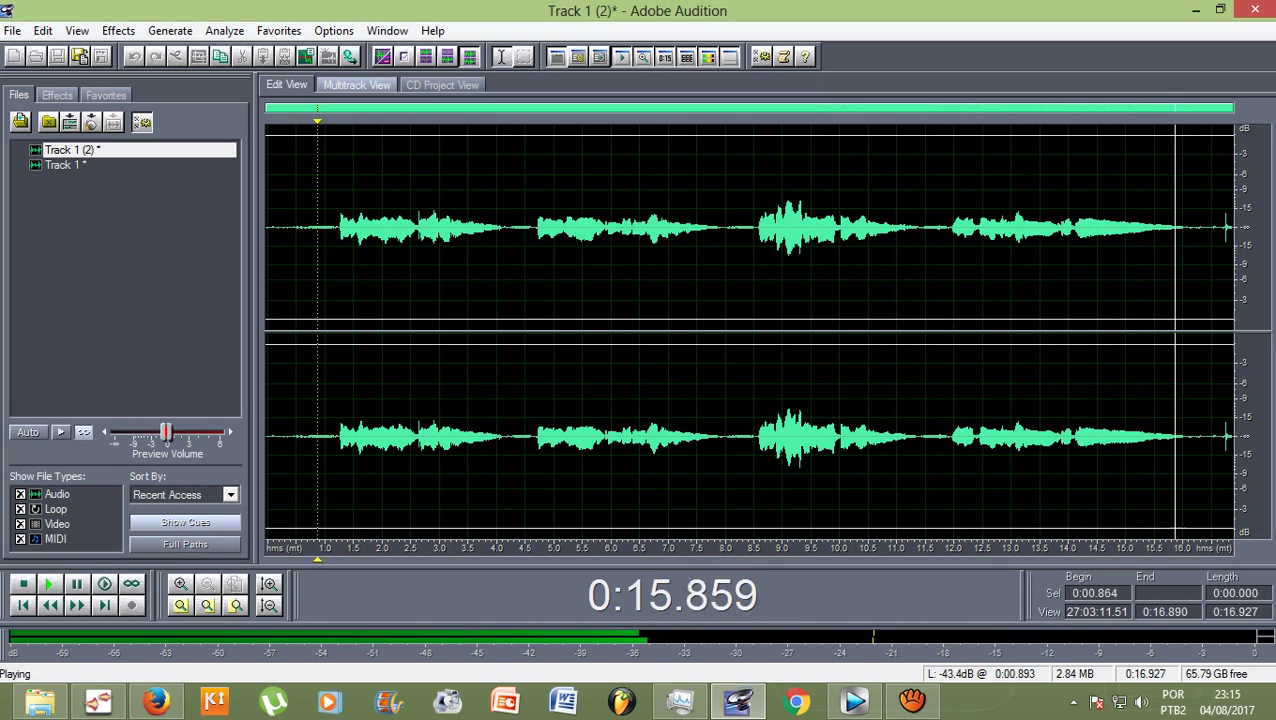
pyautogui.press('space')
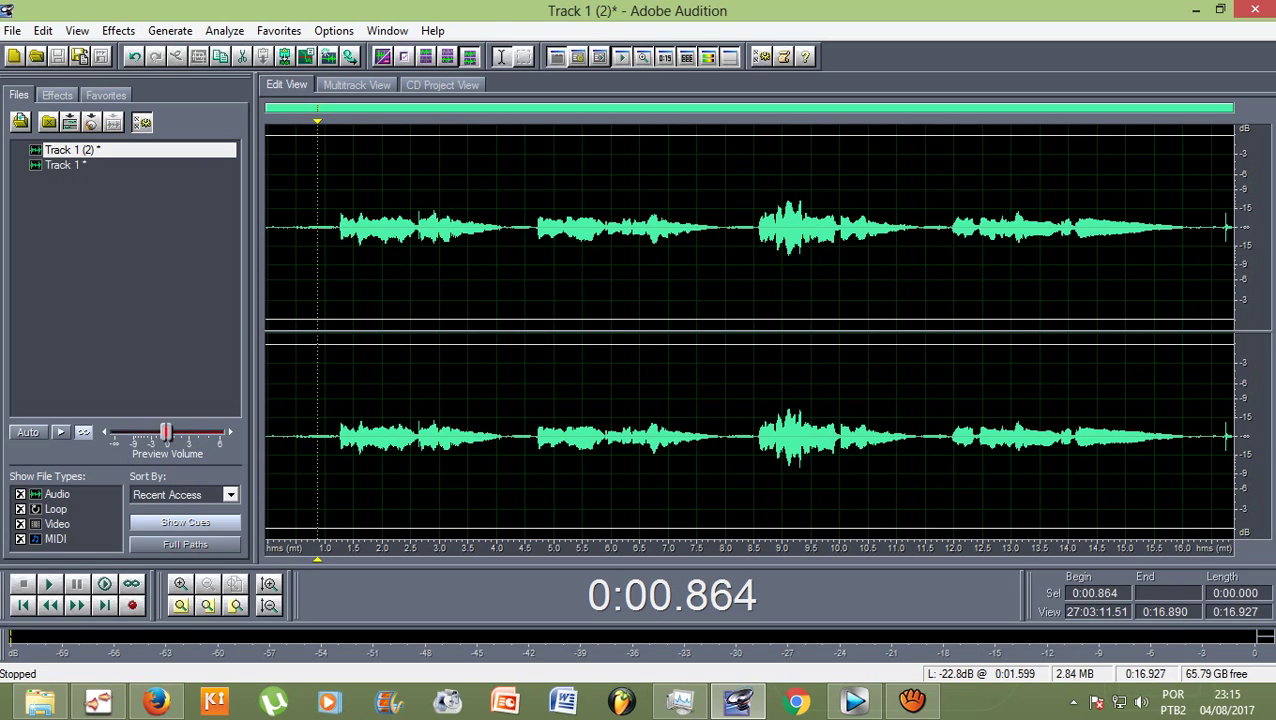
pyautogui.hotkey('ctrl', 'z')
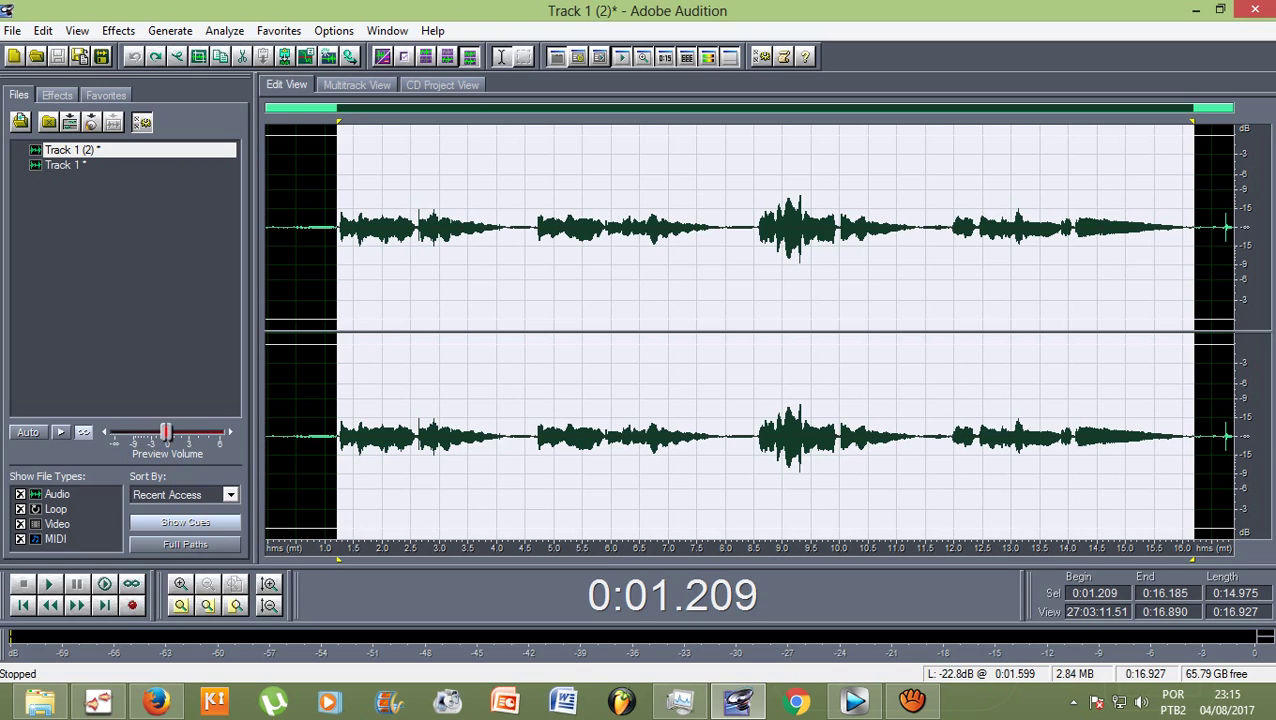
pyautogui.click(118, 30)
pyautogui.moveTo(160, 141)
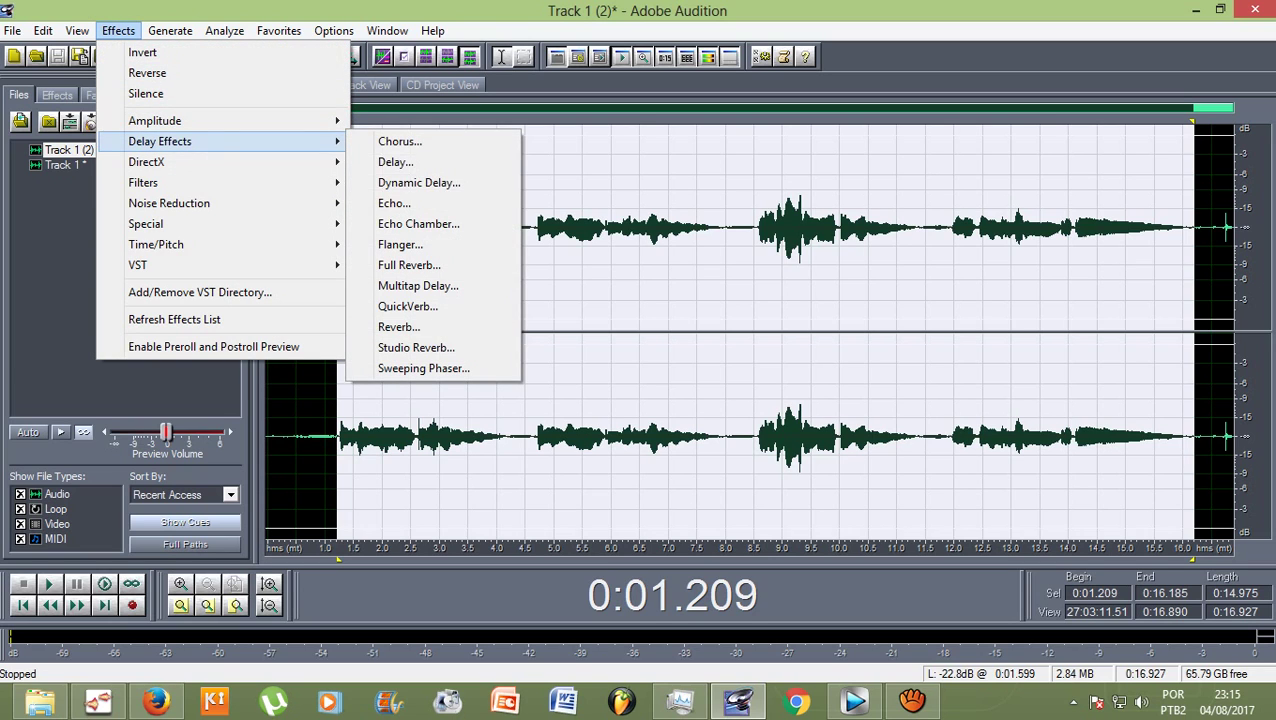
pyautogui.click(279, 30)
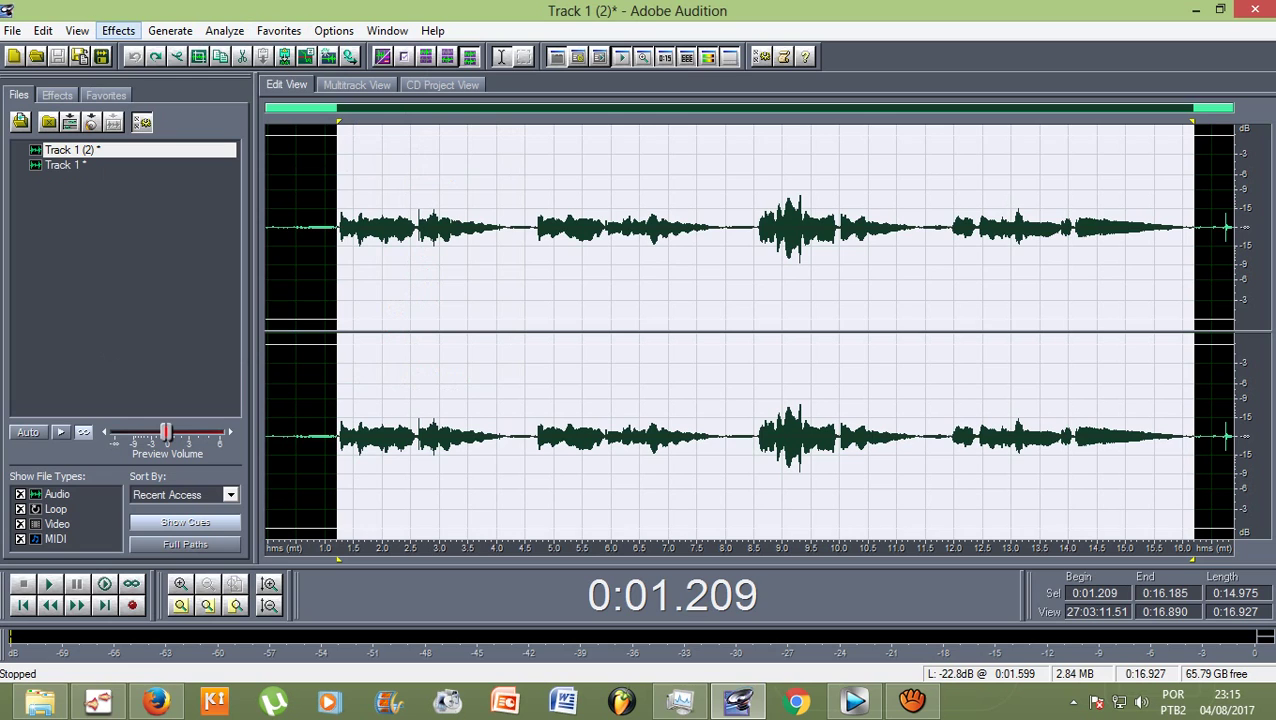
pyautogui.click(118, 30)
pyautogui.moveTo(160, 141)
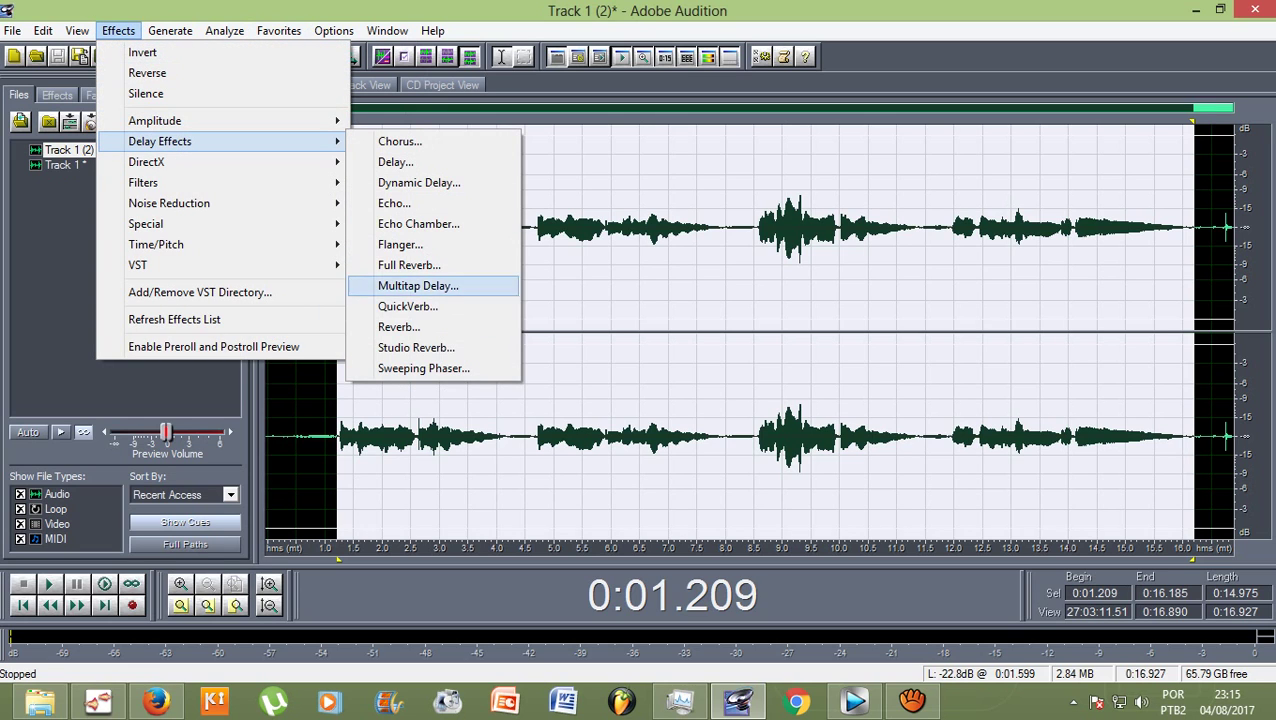
pyautogui.click(416, 347)
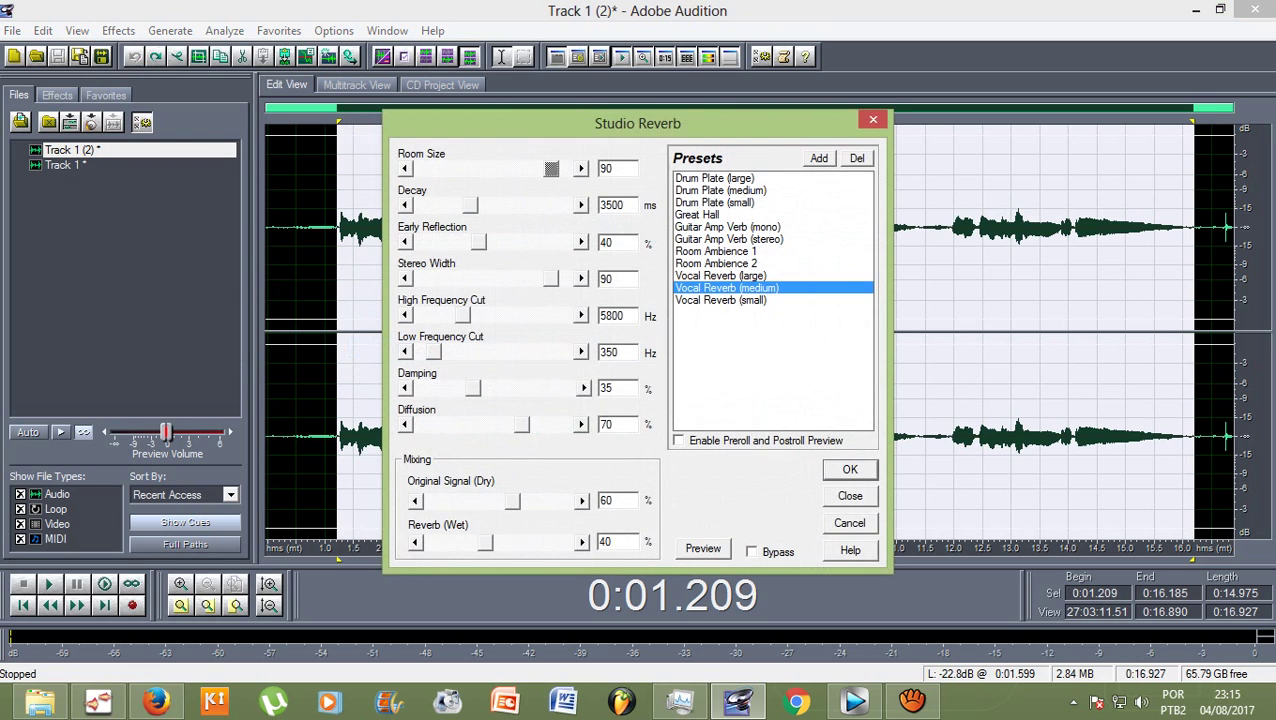
pyautogui.press('Escape')
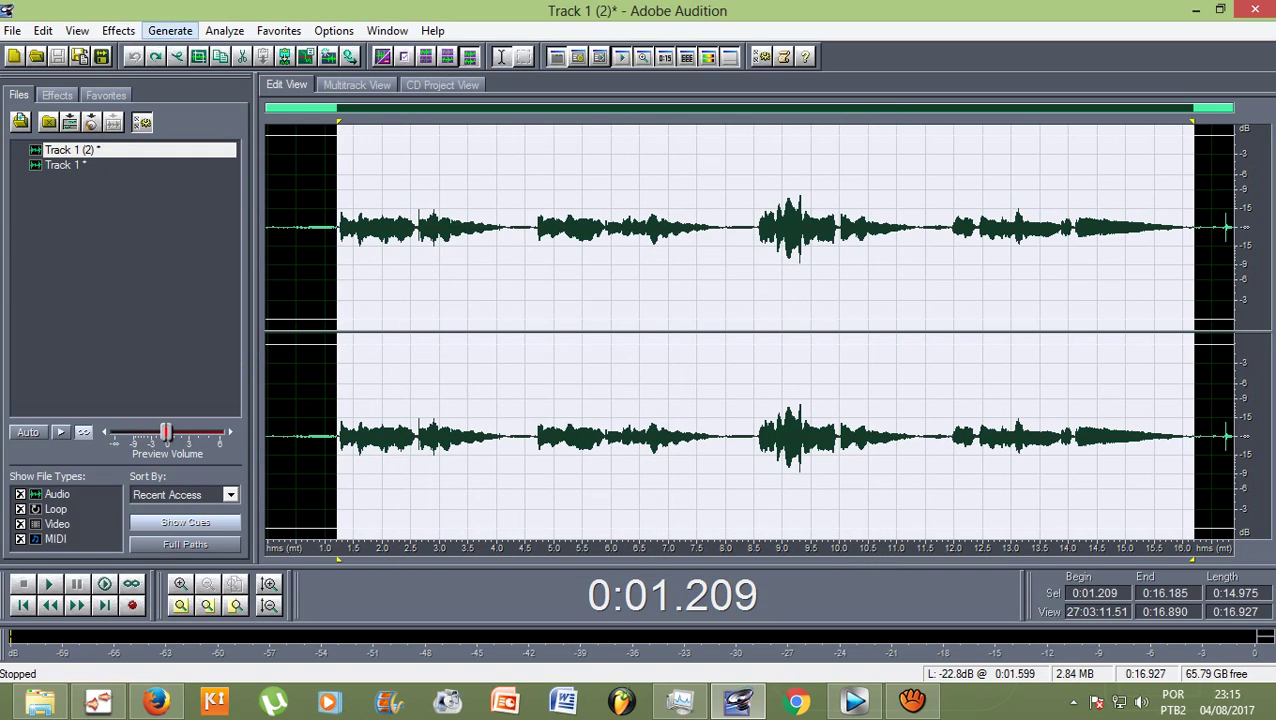
# Step: Preview the Reverb effect with the Tight and Close preset on the selected audio, and close it without applying
pyautogui.click(118, 30)
pyautogui.moveTo(160, 141)
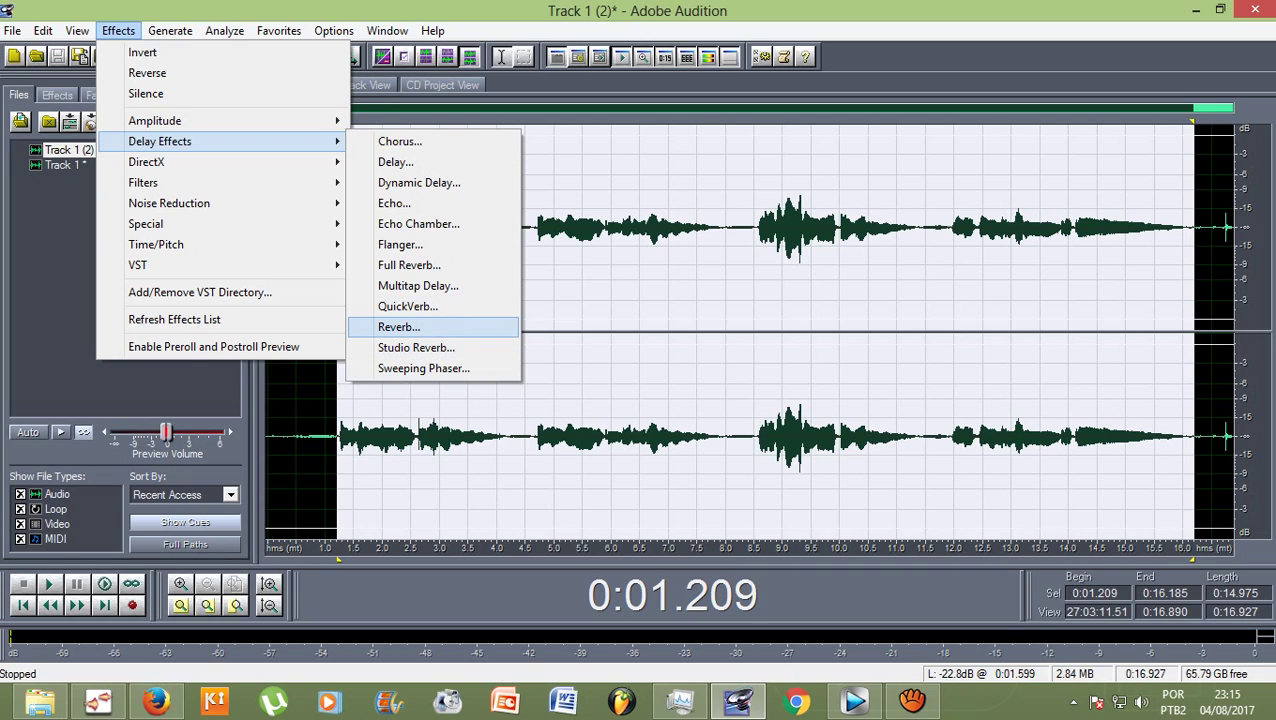
pyautogui.click(398, 327)
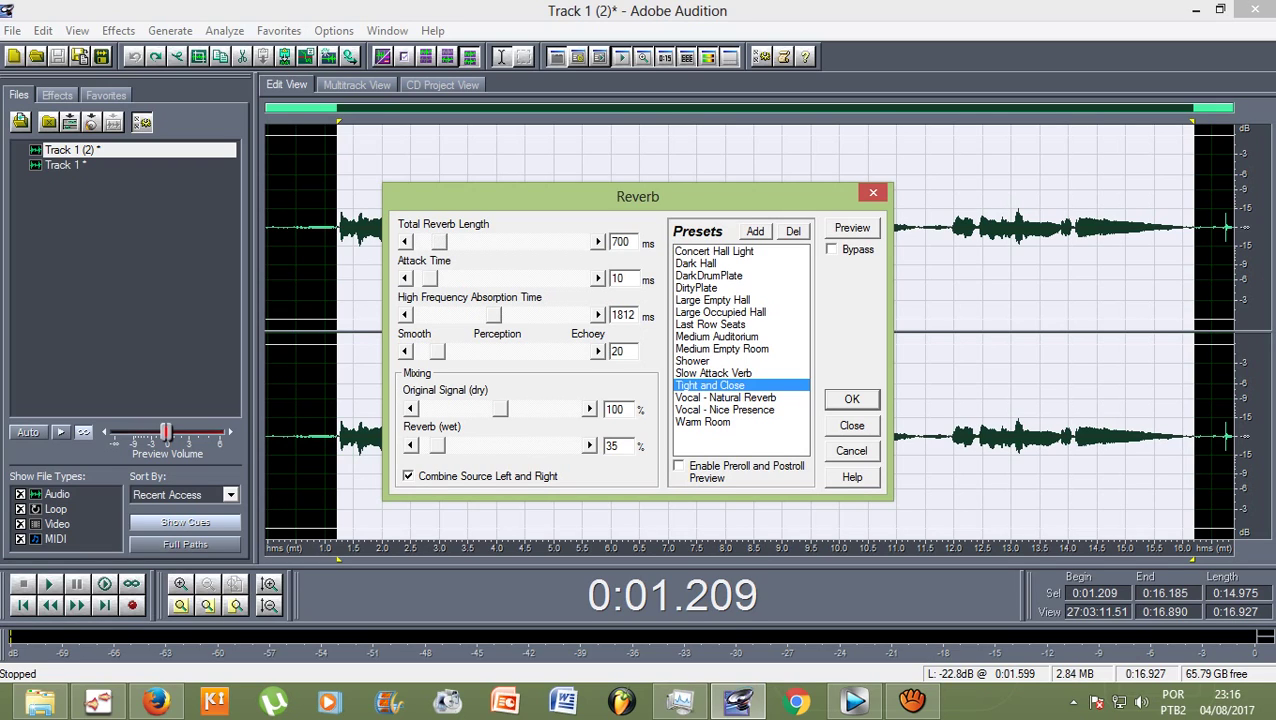
pyautogui.hotkey('alt', 'p')
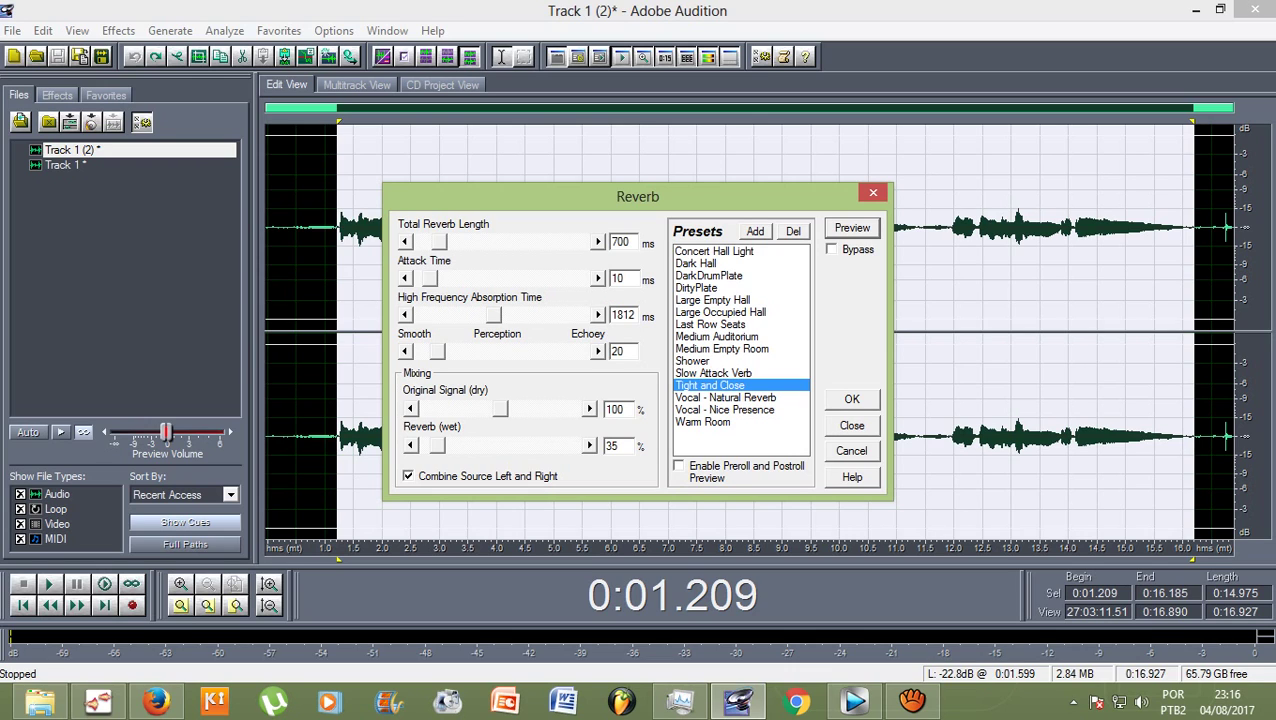
pyautogui.click(873, 193)
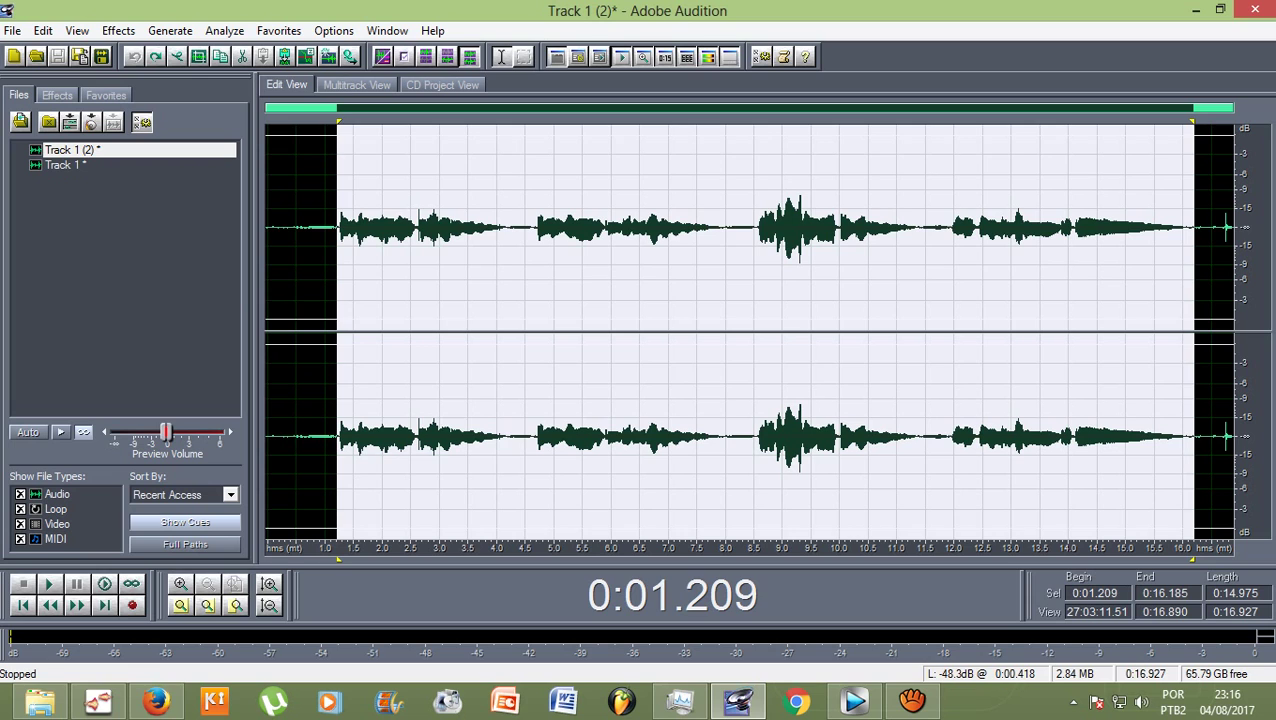
pyautogui.click(118, 30)
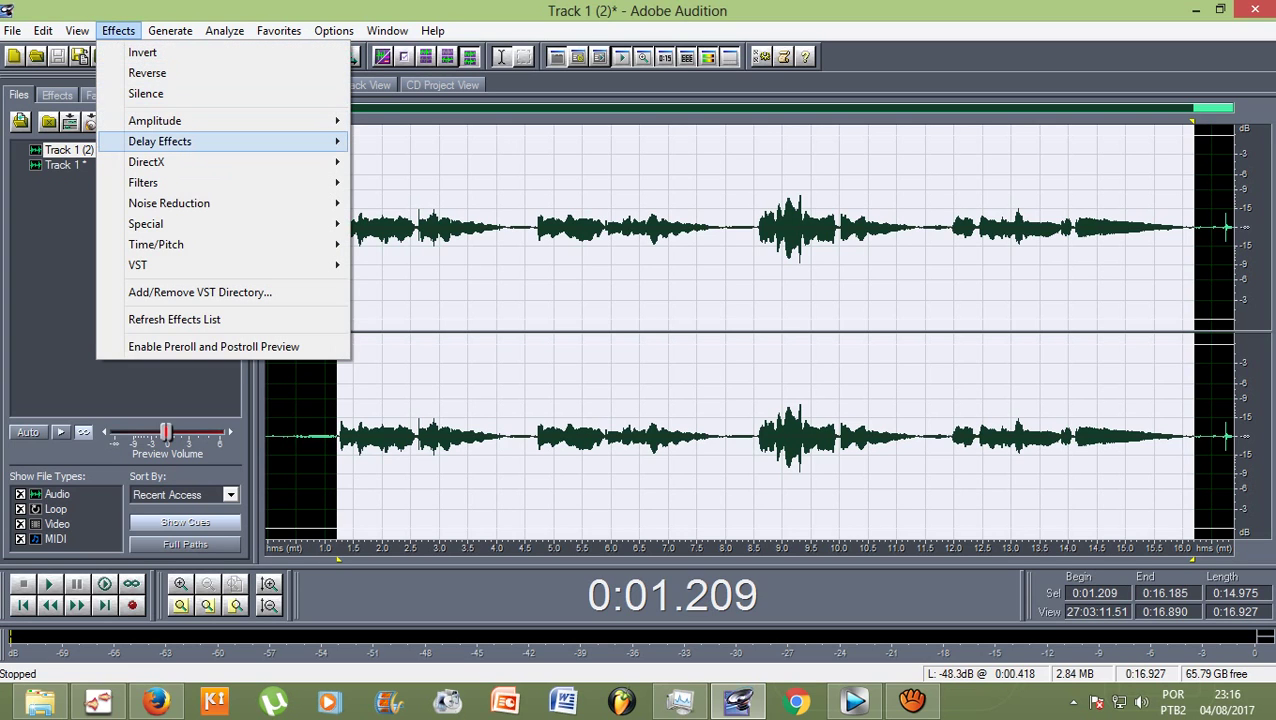
pyautogui.moveTo(230, 141)
pyautogui.click(416, 347)
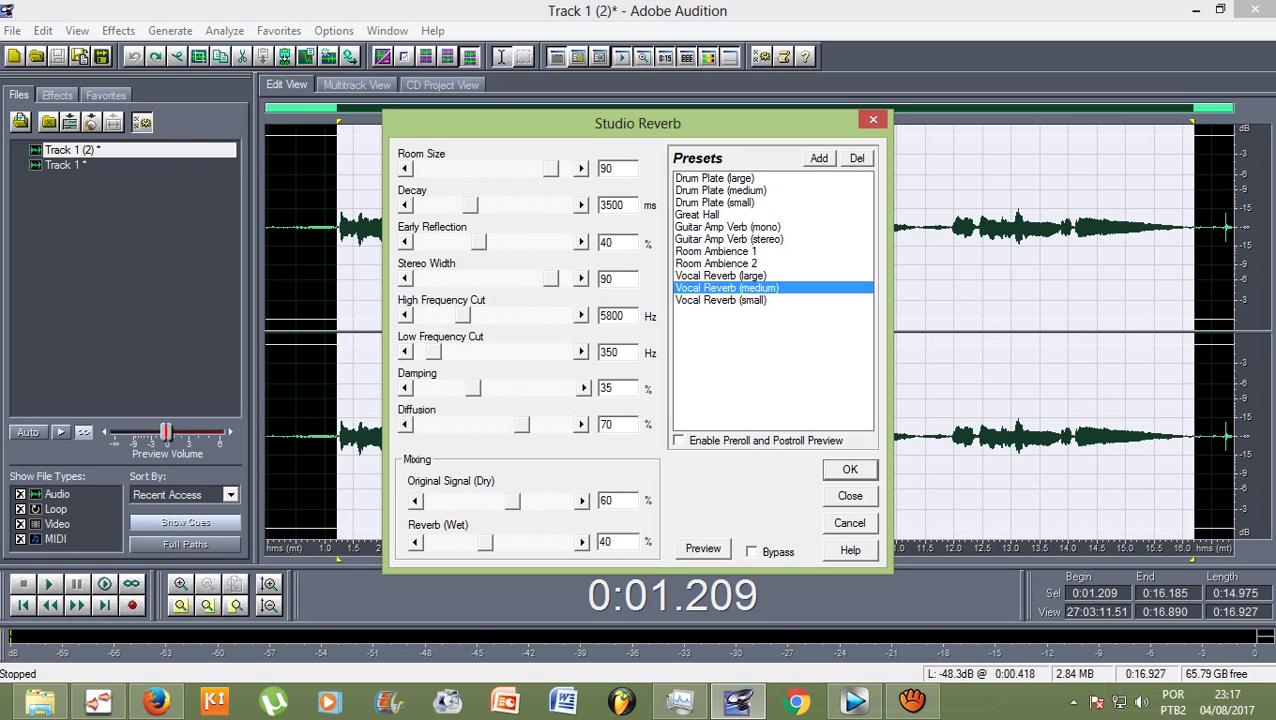
pyautogui.press('Escape')
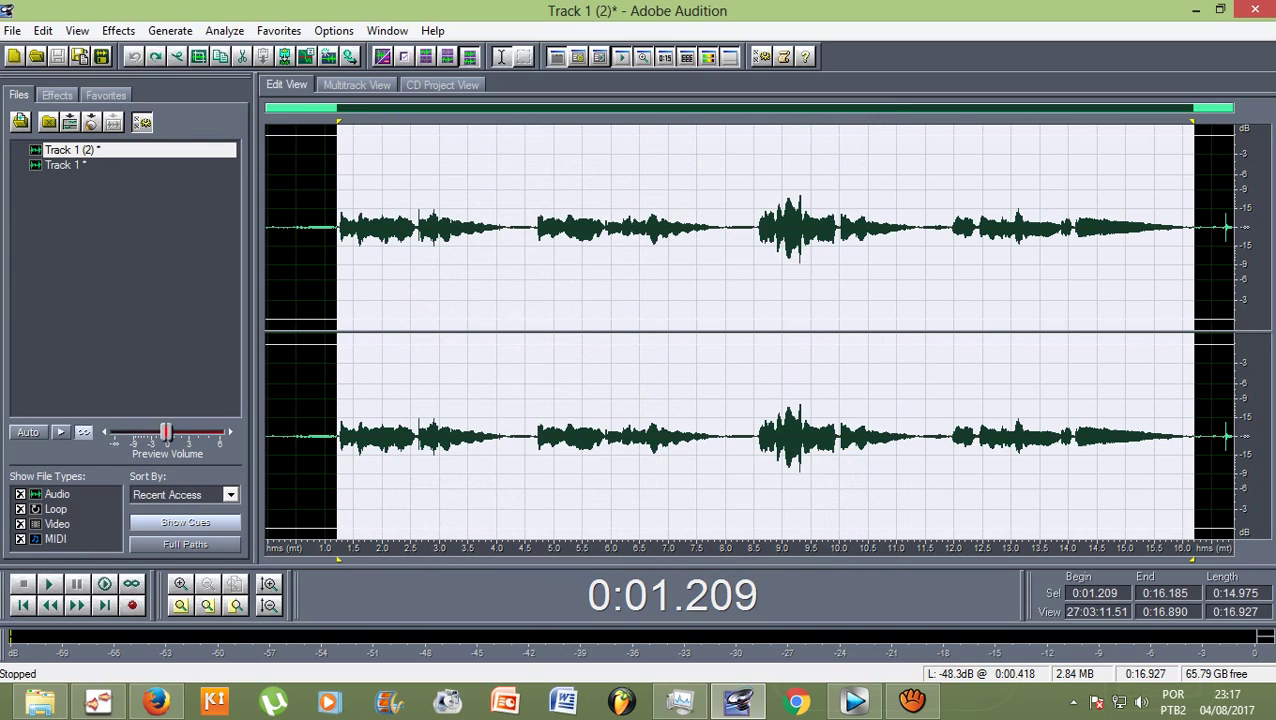
# Step: Open the Studio Reverb effect and preview the Vocal Reverb (medium) preset on the selected audio
pyautogui.click(118, 30)
pyautogui.moveTo(160, 141)
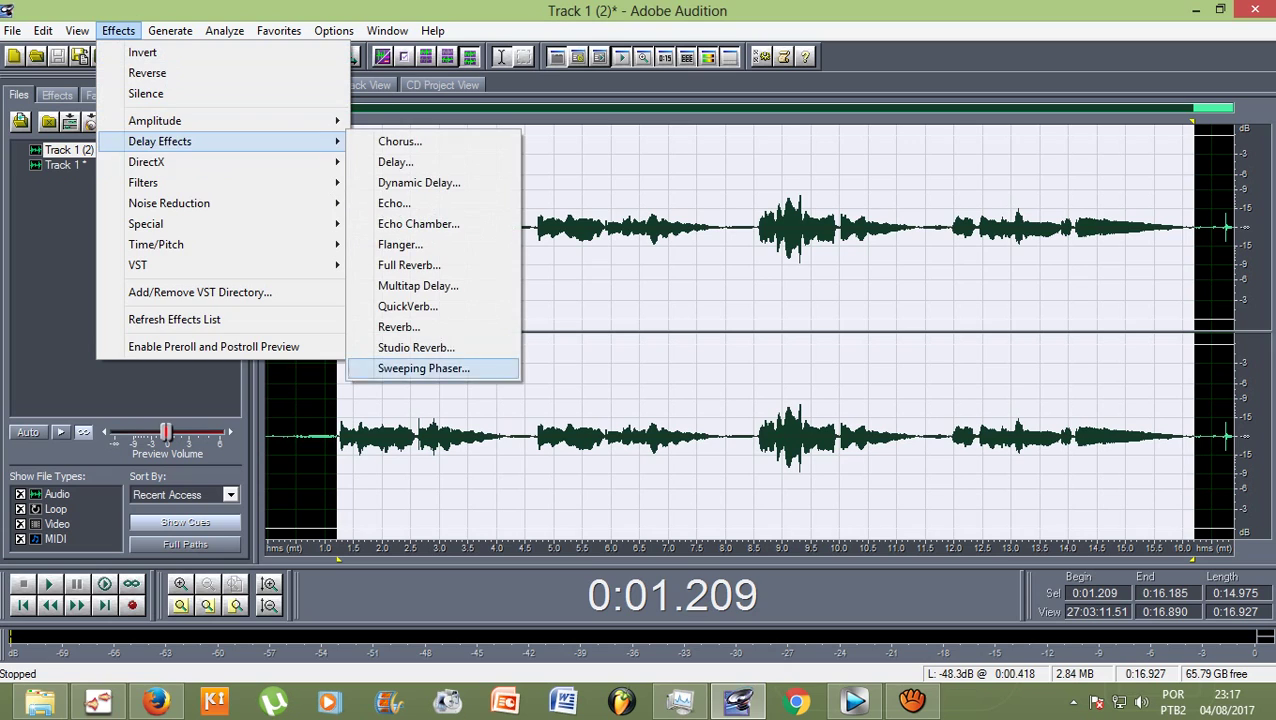
pyautogui.click(416, 347)
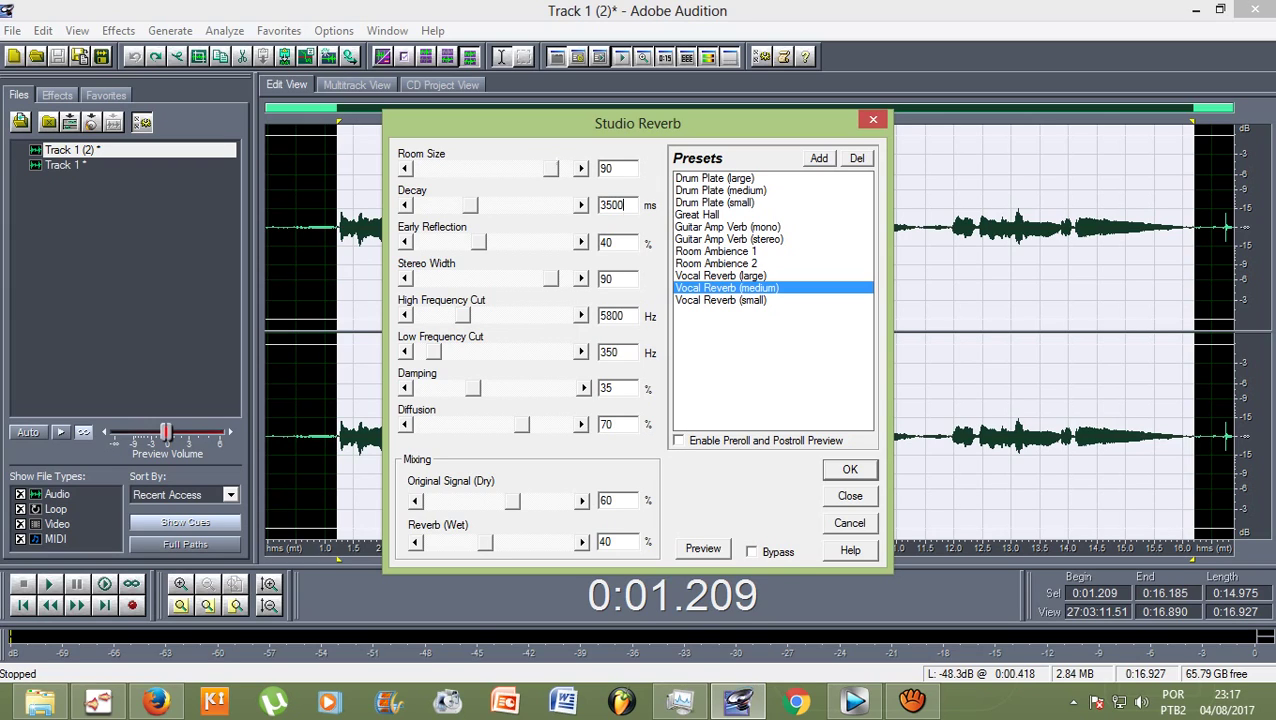
pyautogui.click(612, 204)
pyautogui.hotkey('alt', 'p')
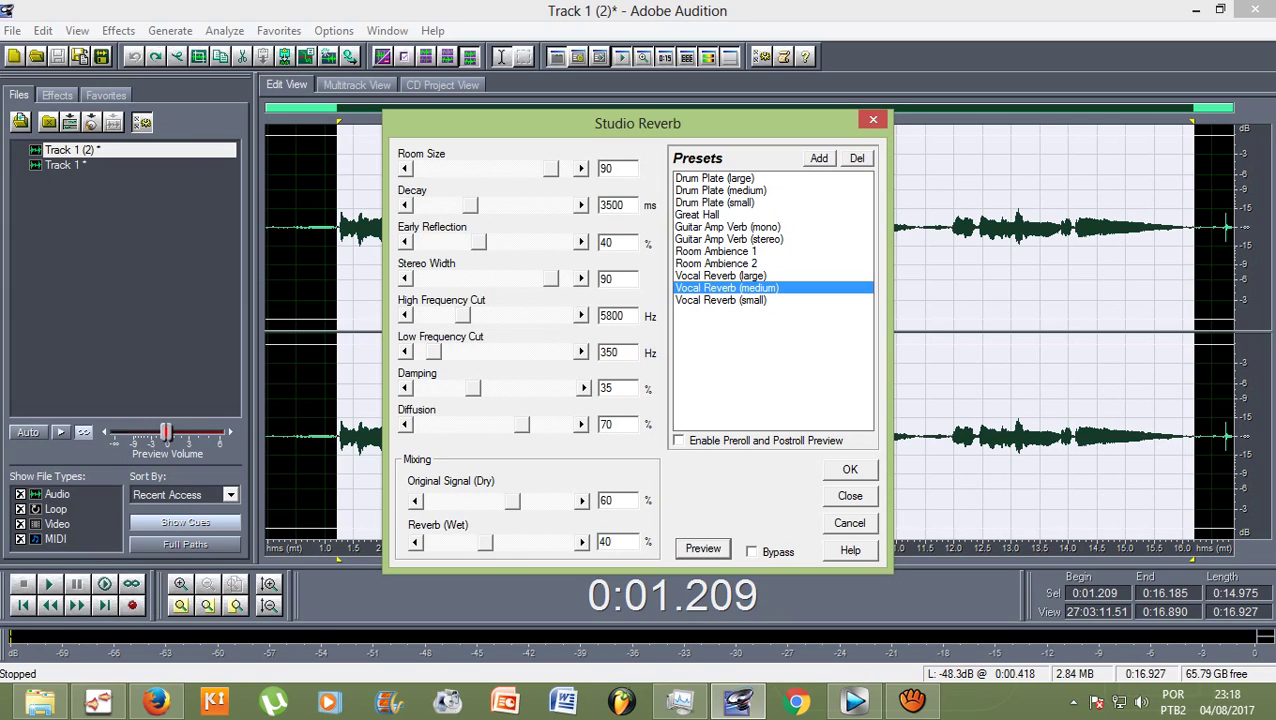
# Step: Reduce the Studio Reverb decay to 1993 ms while previewing the selected audio, and stop the preview
pyautogui.moveTo(470, 205); pyautogui.dragTo(459, 205)
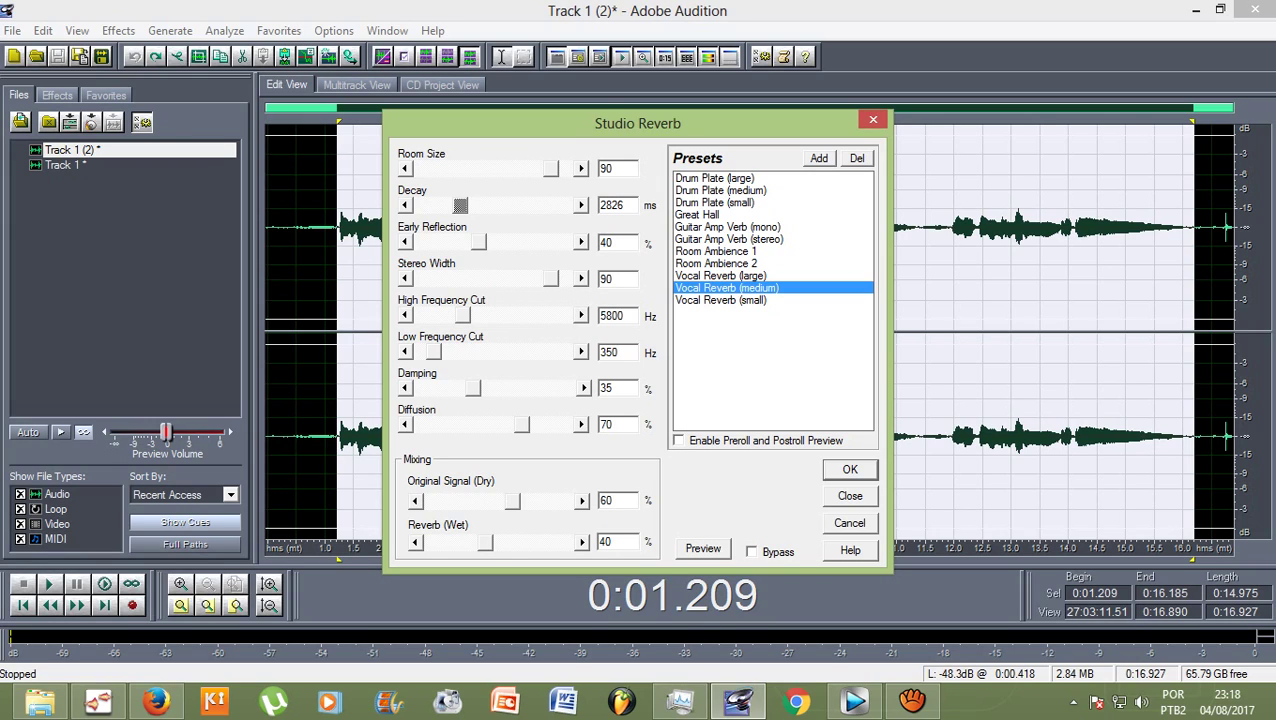
pyautogui.hotkey('alt', 'p')
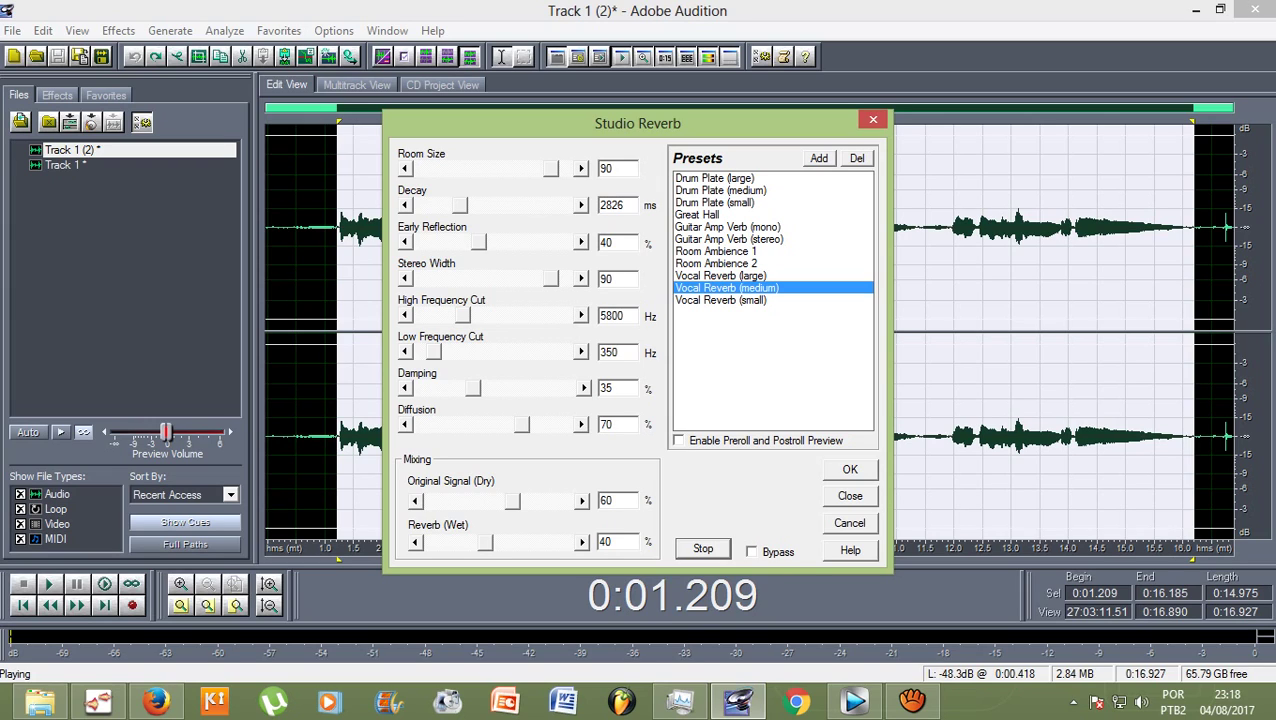
pyautogui.press('Left')
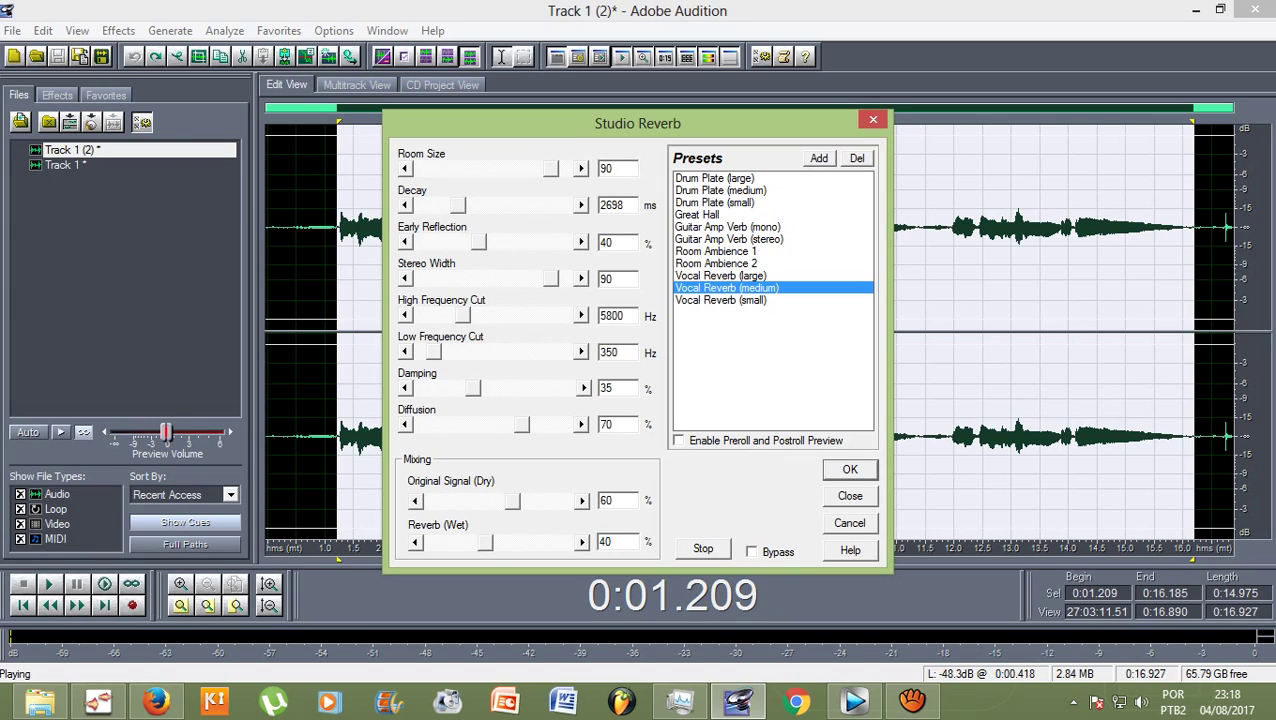
pyautogui.press('Left')
pyautogui.press('Left')
pyautogui.press('Left')
pyautogui.press('Left')
pyautogui.press('Left')
pyautogui.press('Left')
pyautogui.press('Left')
pyautogui.press('Left')
pyautogui.press('Left')
pyautogui.press('Left')
pyautogui.press('Left')
pyautogui.click(703, 549)
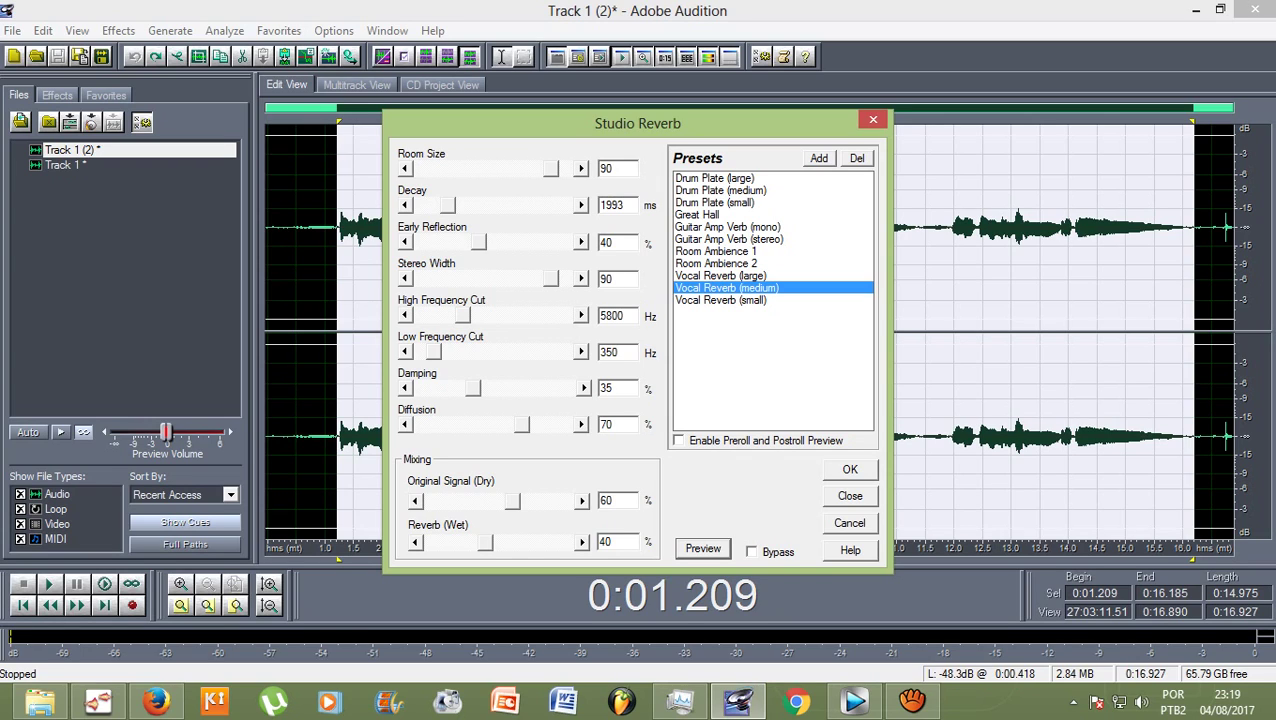
pyautogui.click(911, 700)
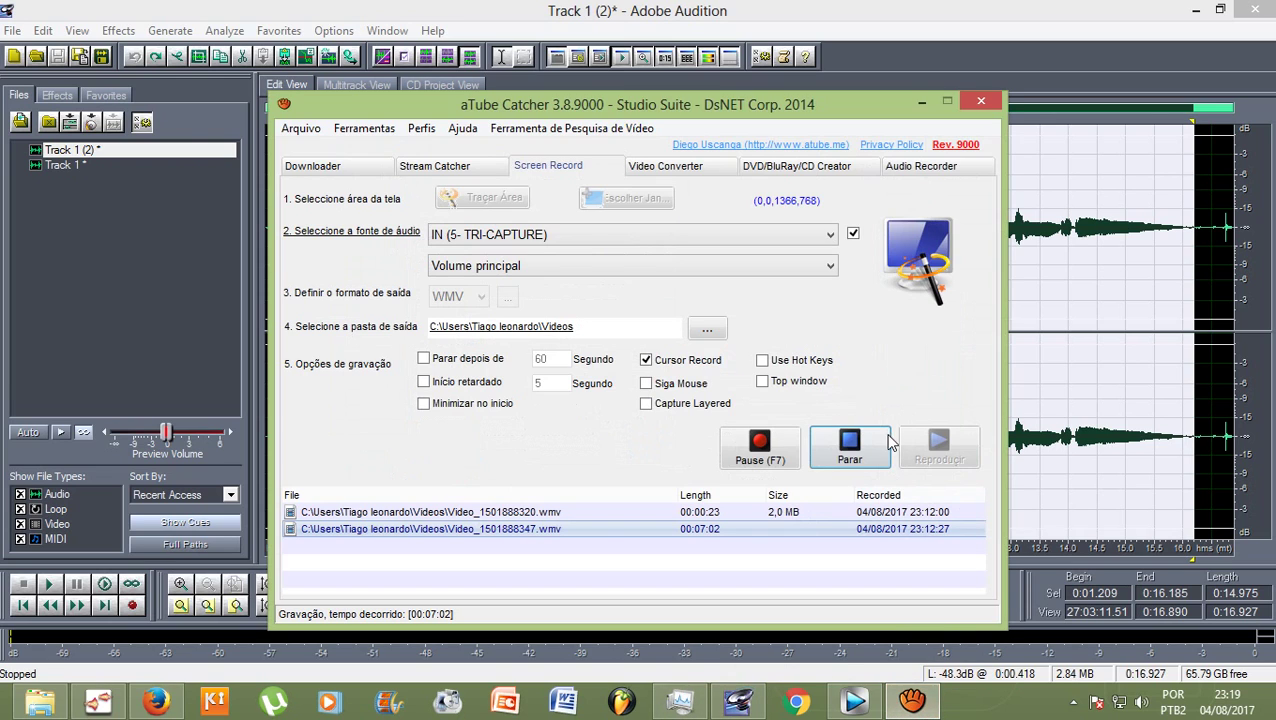